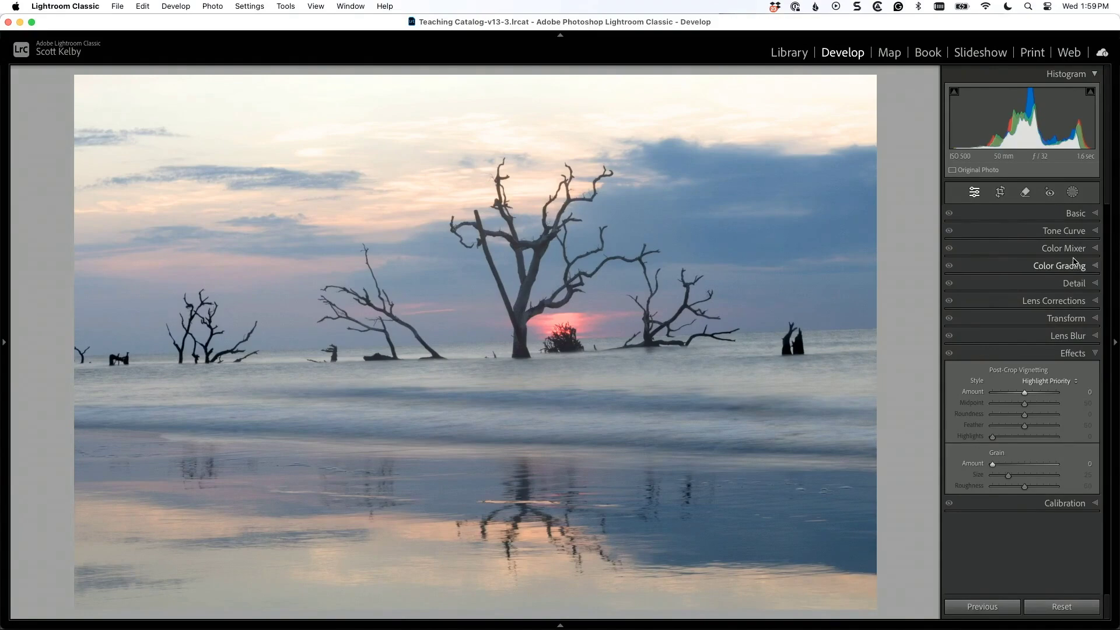
Apply the Adobe Landscape profile and Auto tone, giving Highlights −46 and Vibrance +15
left_click(1068, 211)
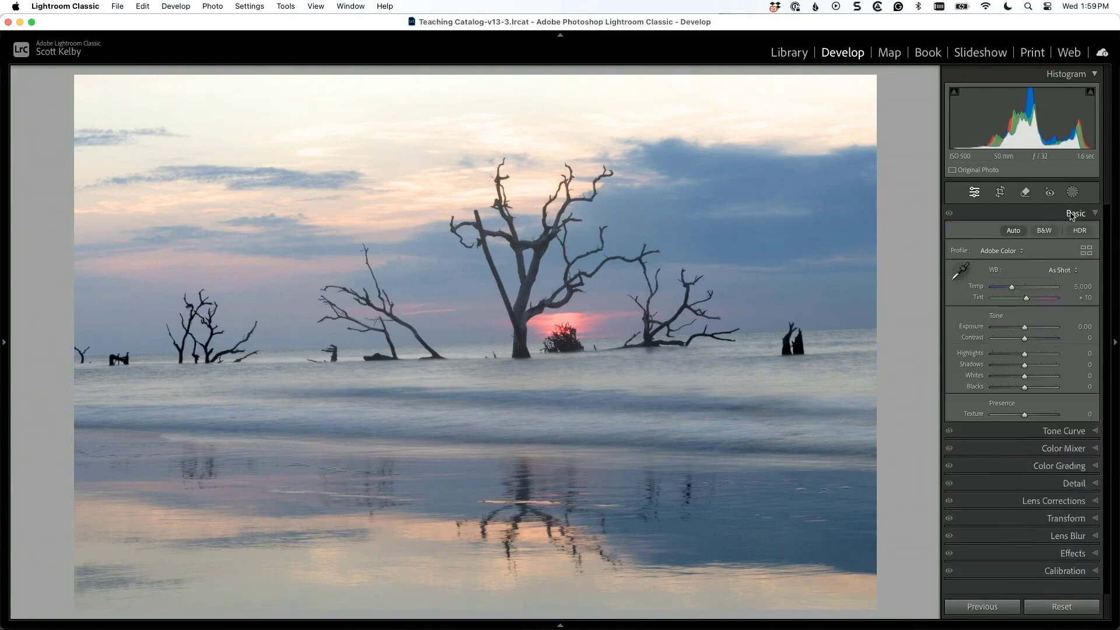
left_click(1005, 252)
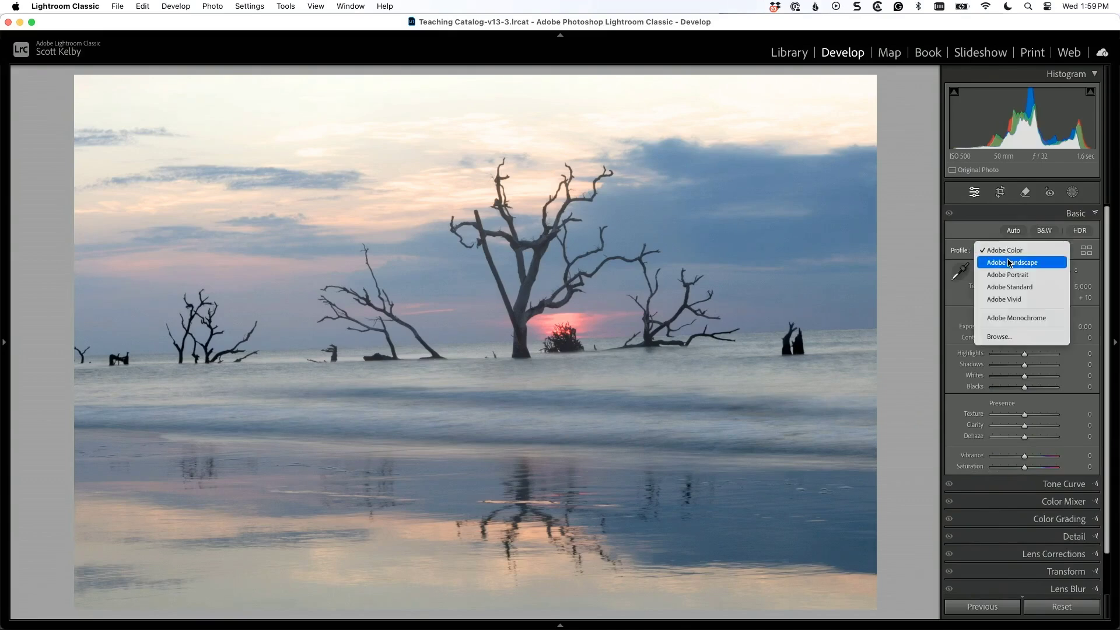
left_click(1009, 262)
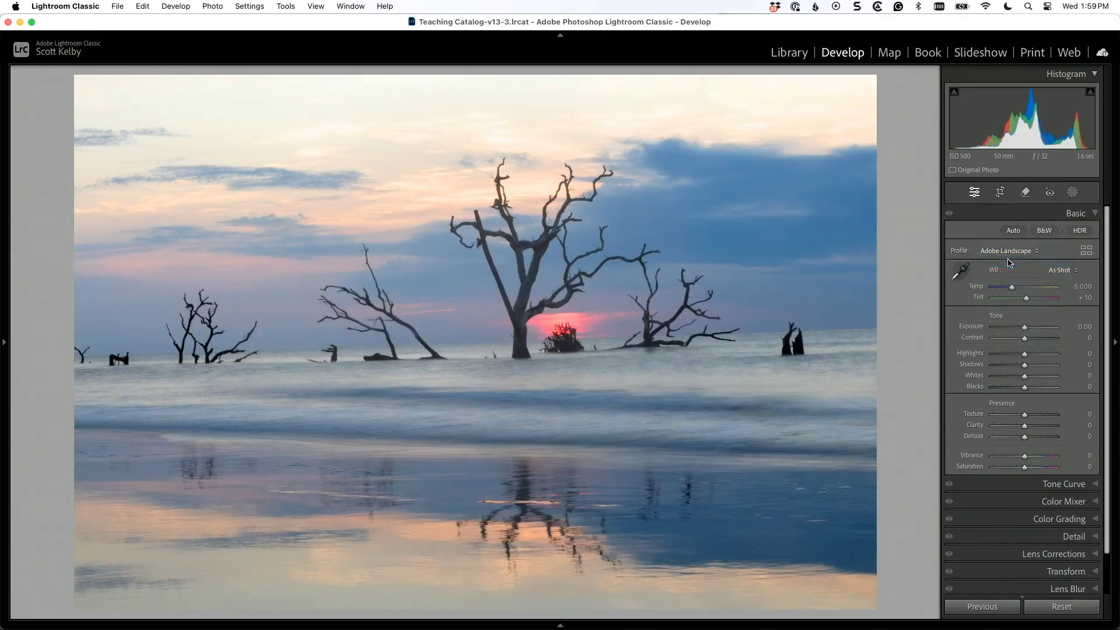
left_click(1015, 231)
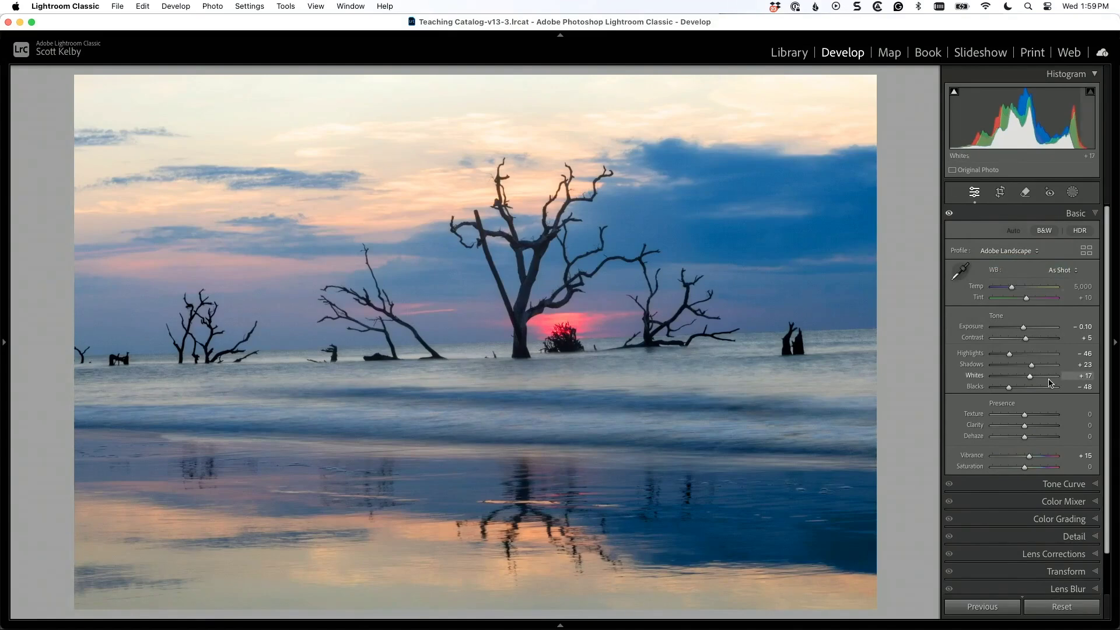
left_click(1067, 571)
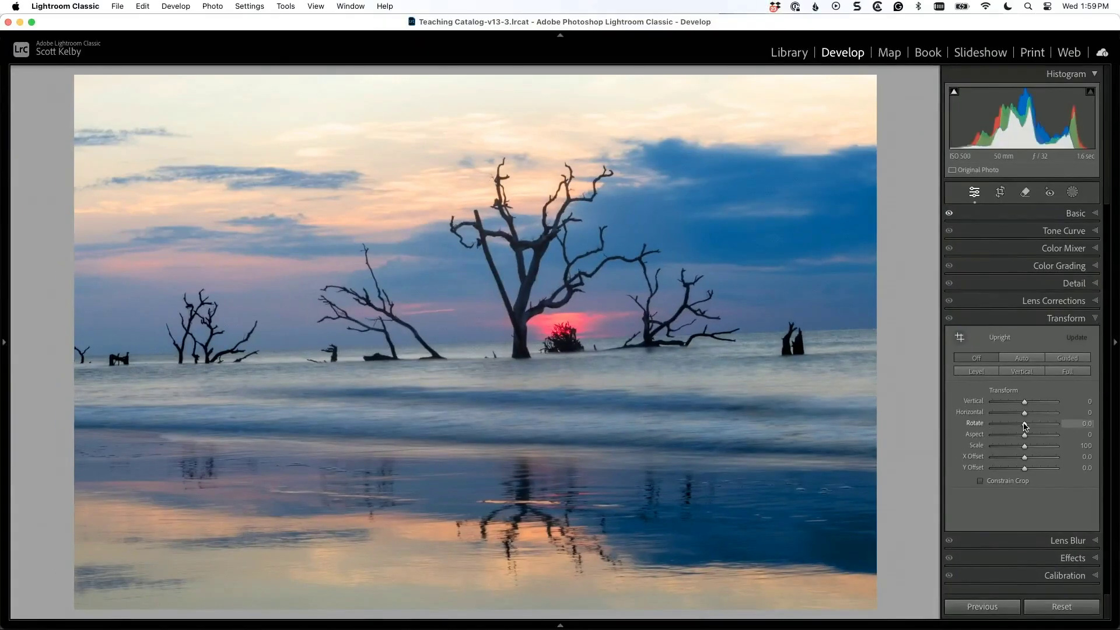
Rotate the photo +2.0 and enable Constrain Crop to trim the white corners
left_click_drag(1025, 425, 1031, 427)
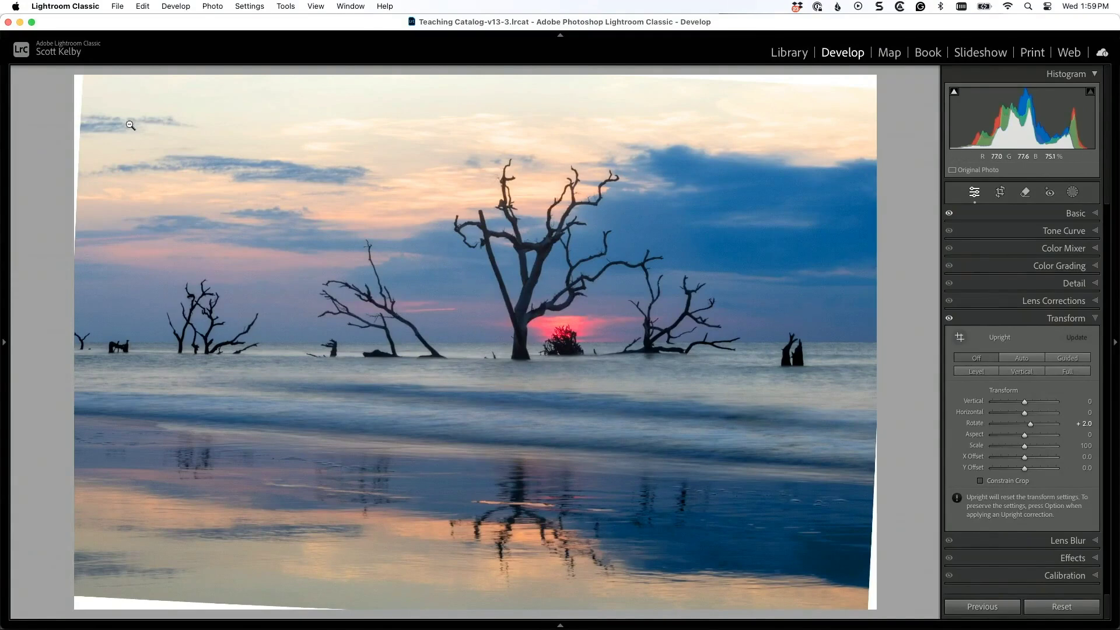
left_click(980, 481)
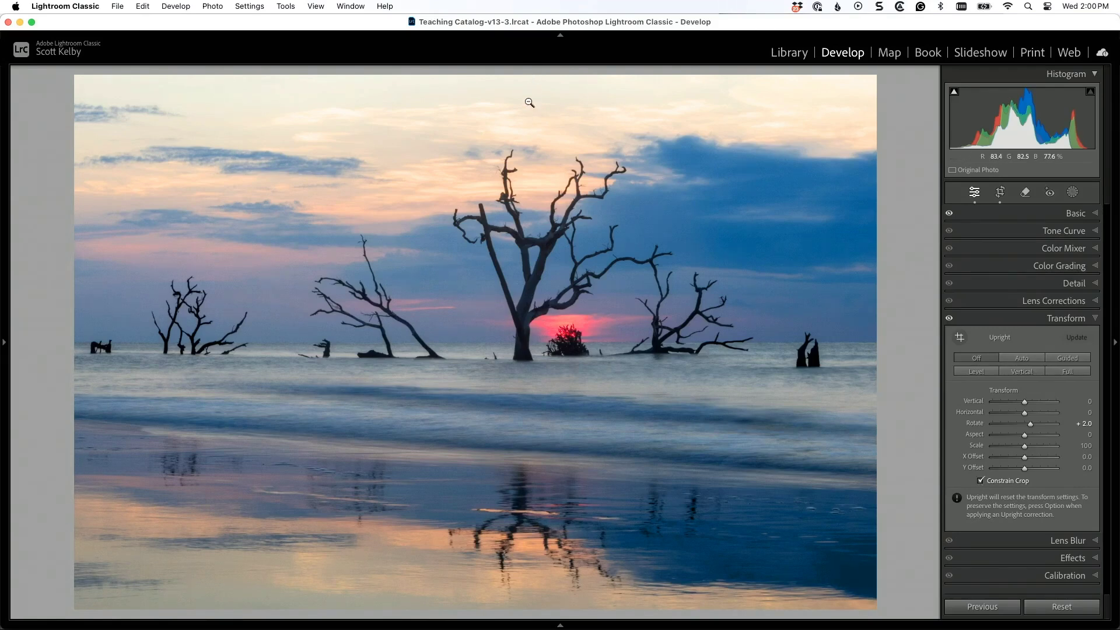
Draw a linear gradient down from the top with Exposure −1.26, Temp −41 and Whites +31
left_click(1073, 193)
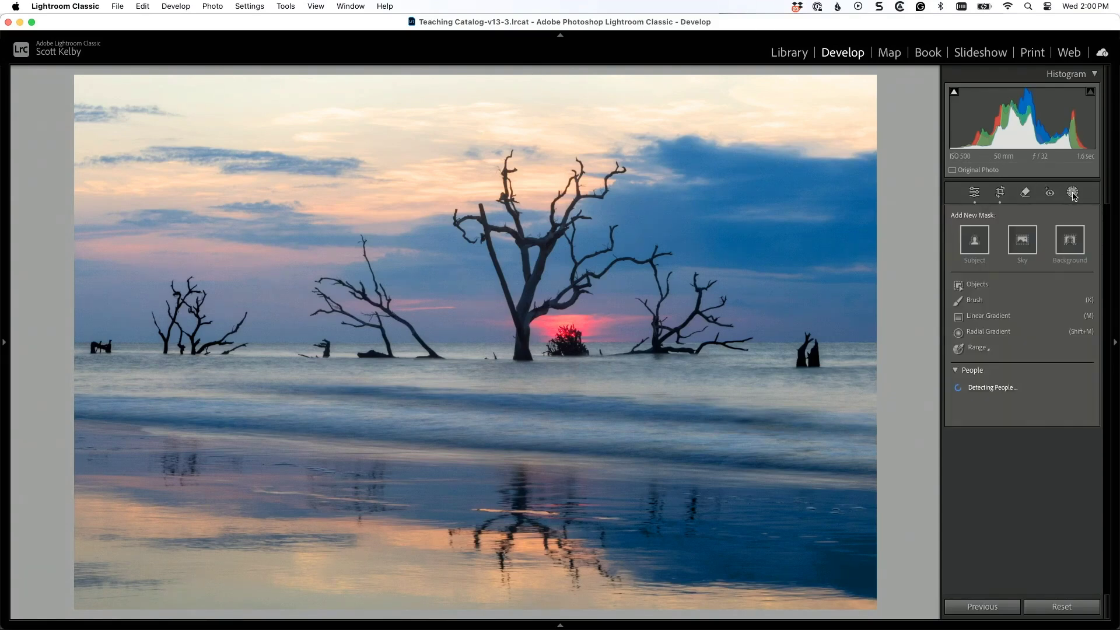
left_click(1061, 318)
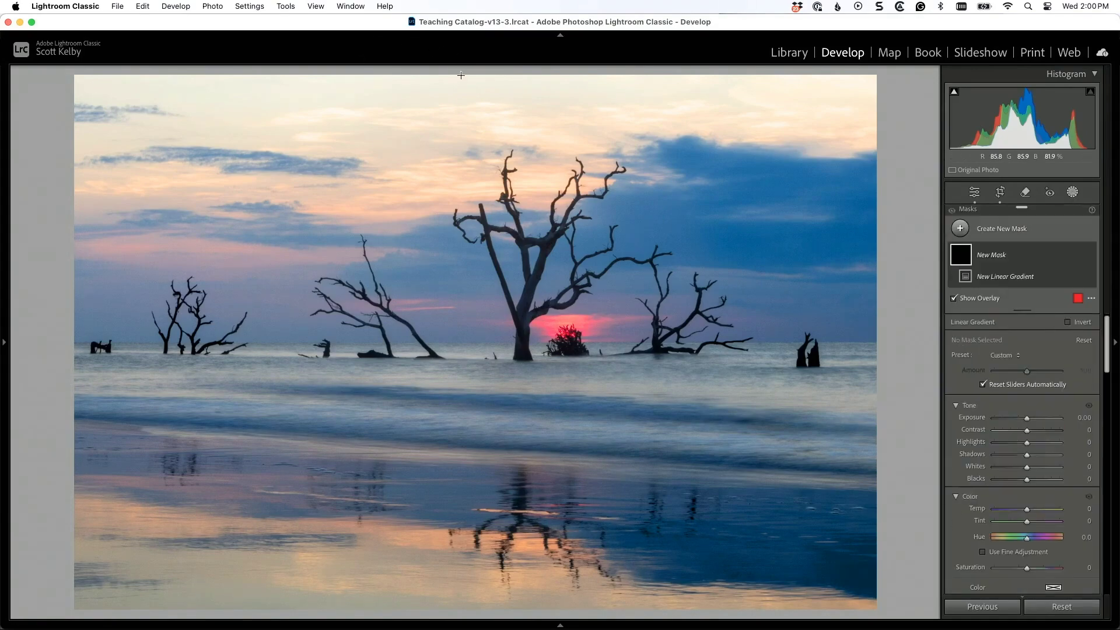
left_click_drag(460, 75, 456, 260)
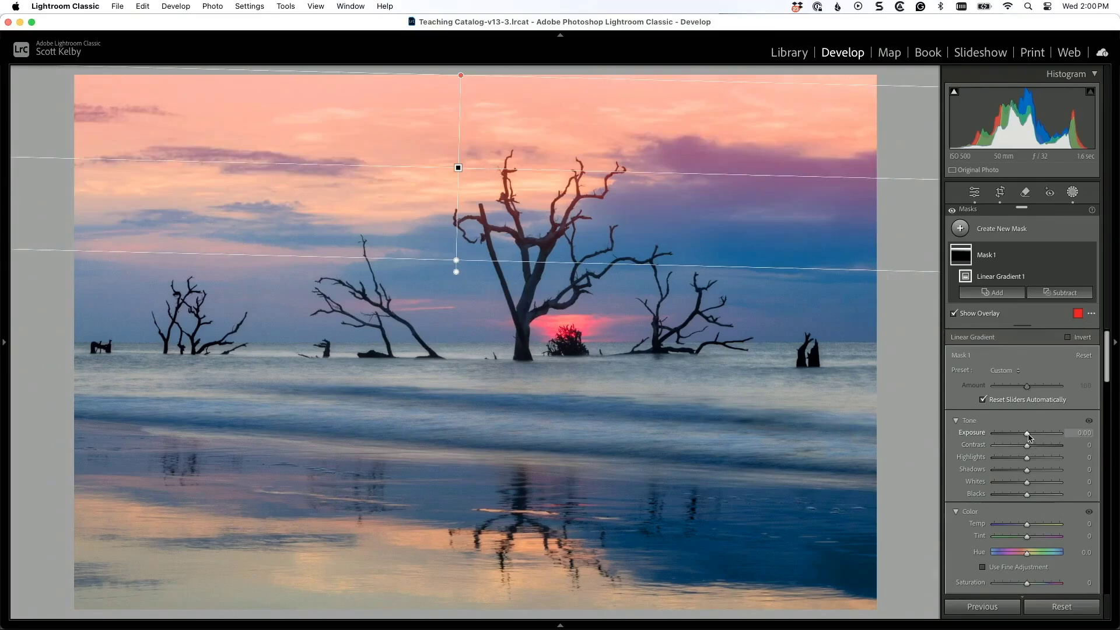
left_click_drag(1027, 433, 1019, 437)
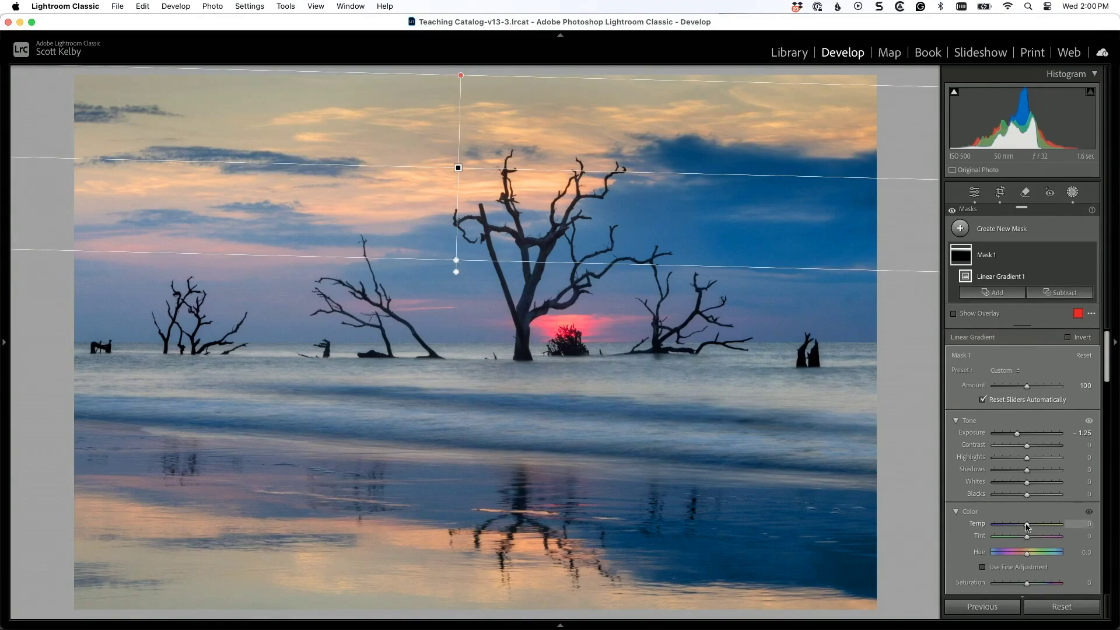
mouse_move(1027, 524)
left_mouse_down()
mouse_move(1043, 542)
mouse_move(1013, 525)
left_mouse_up()
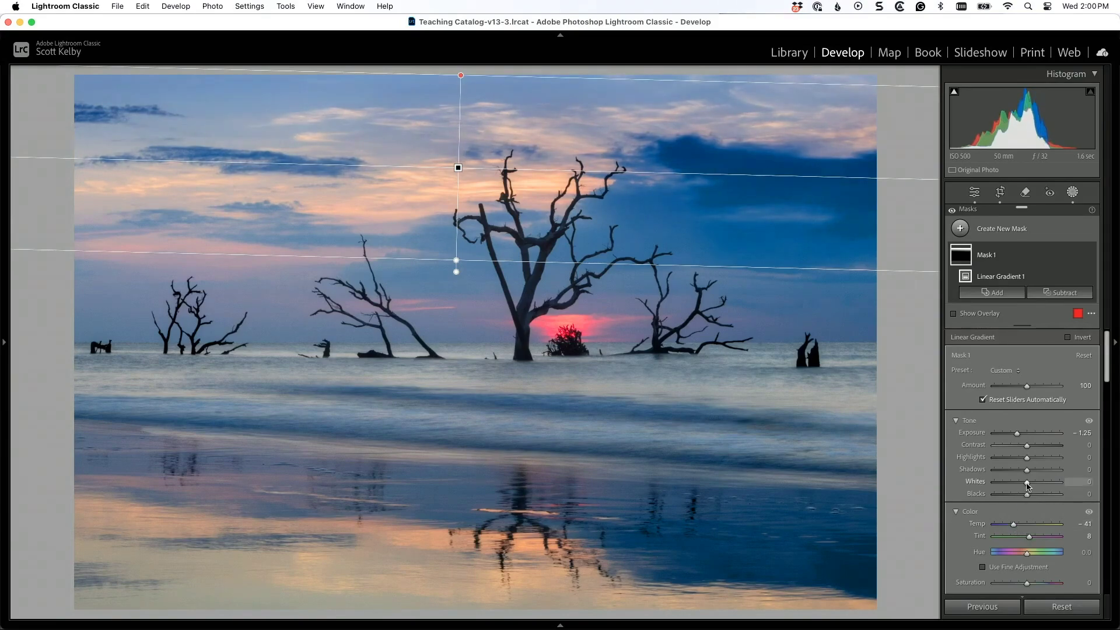
left_click_drag(1028, 485, 1037, 484)
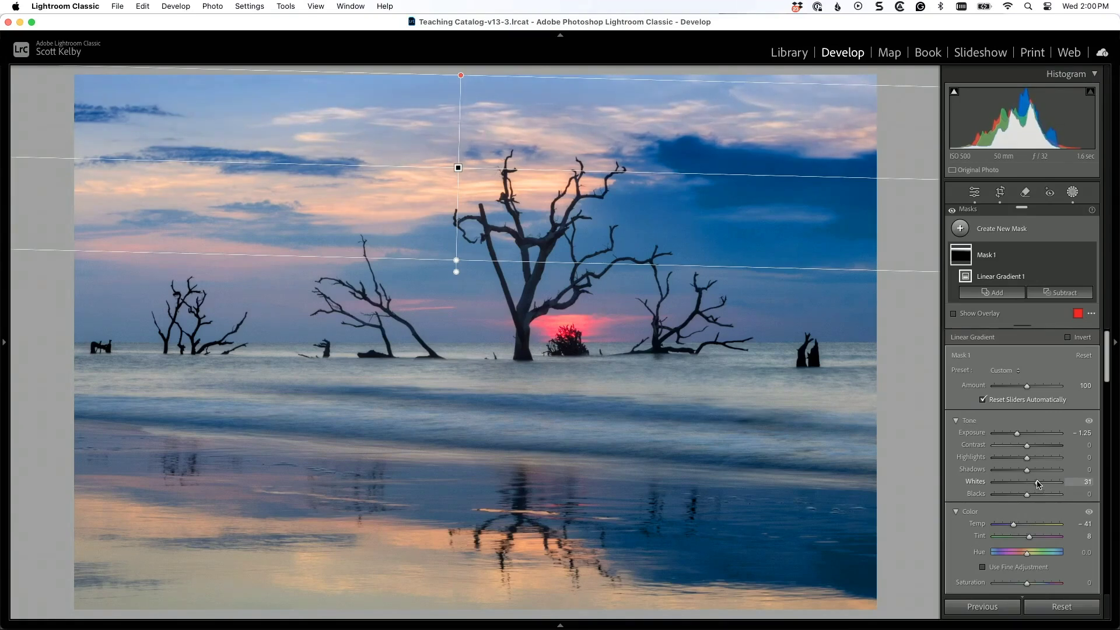
Set the Post-Crop Vignetting Amount to −13
left_click(975, 193)
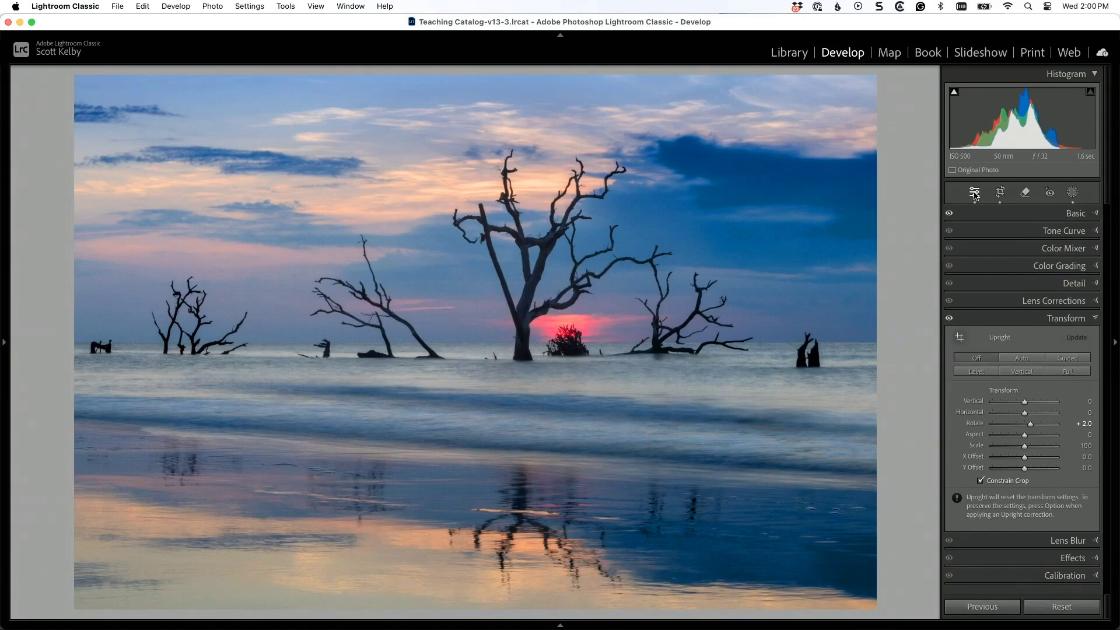
left_click(1072, 558)
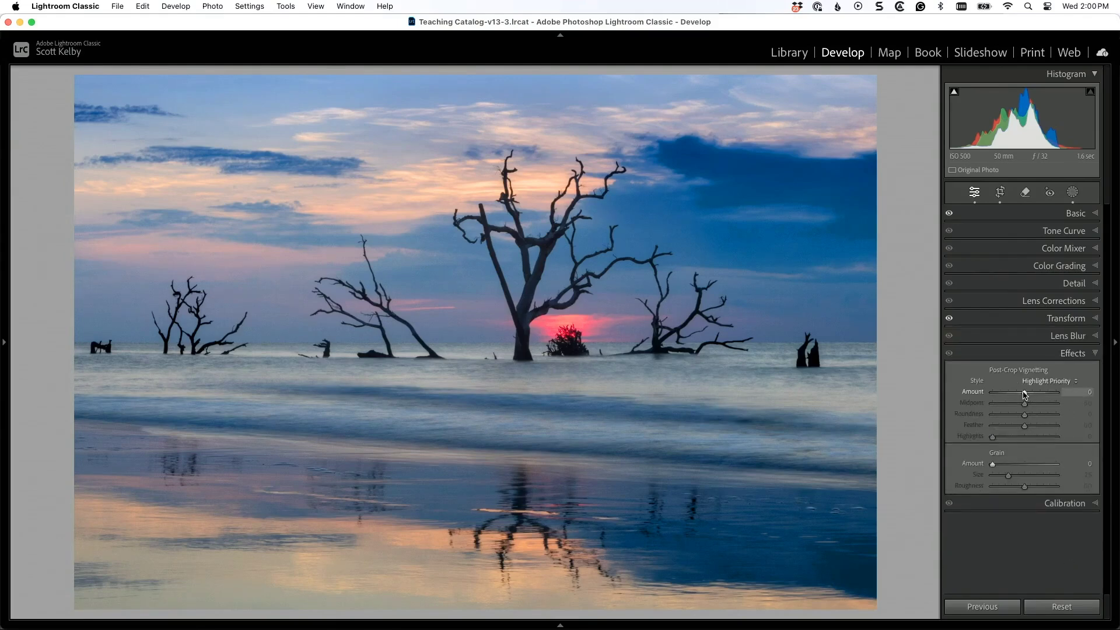
left_click_drag(1024, 394, 1021, 395)
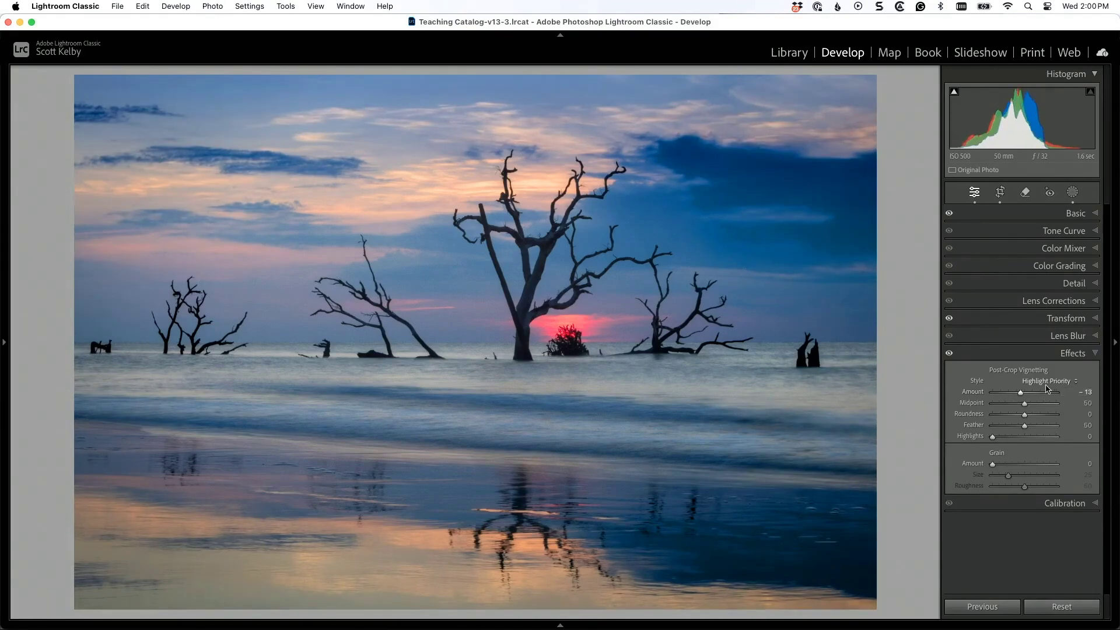
Toggle the Effects panel off and on to compare the photo with and without the vignette
left_click(949, 354)
left_click(949, 354)
left_click(950, 354)
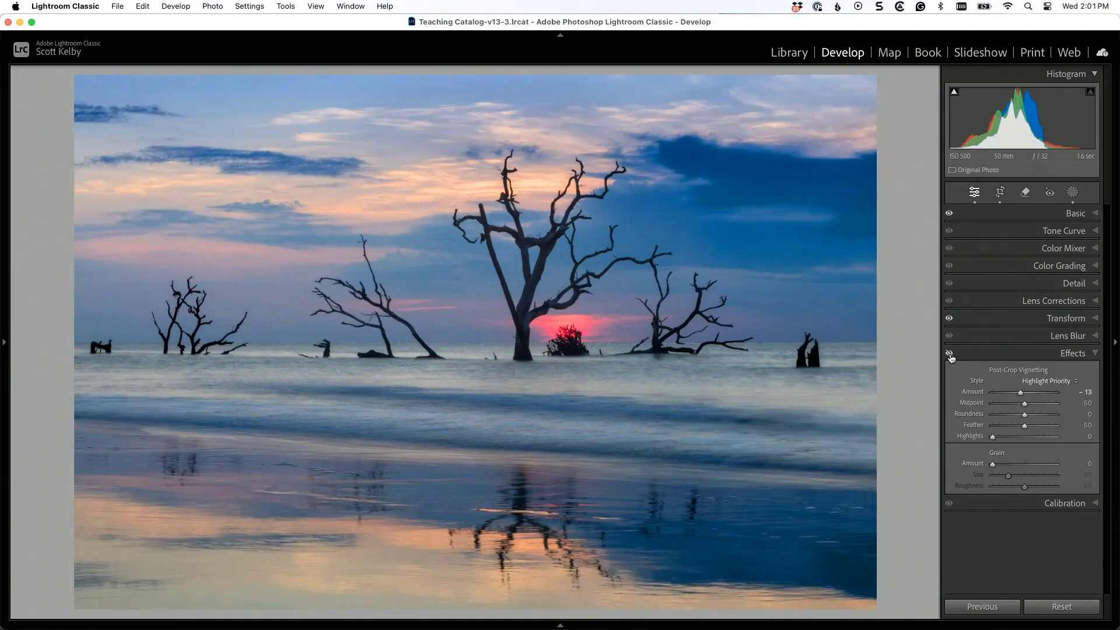
left_click(950, 354)
left_click(949, 354)
left_click(950, 354)
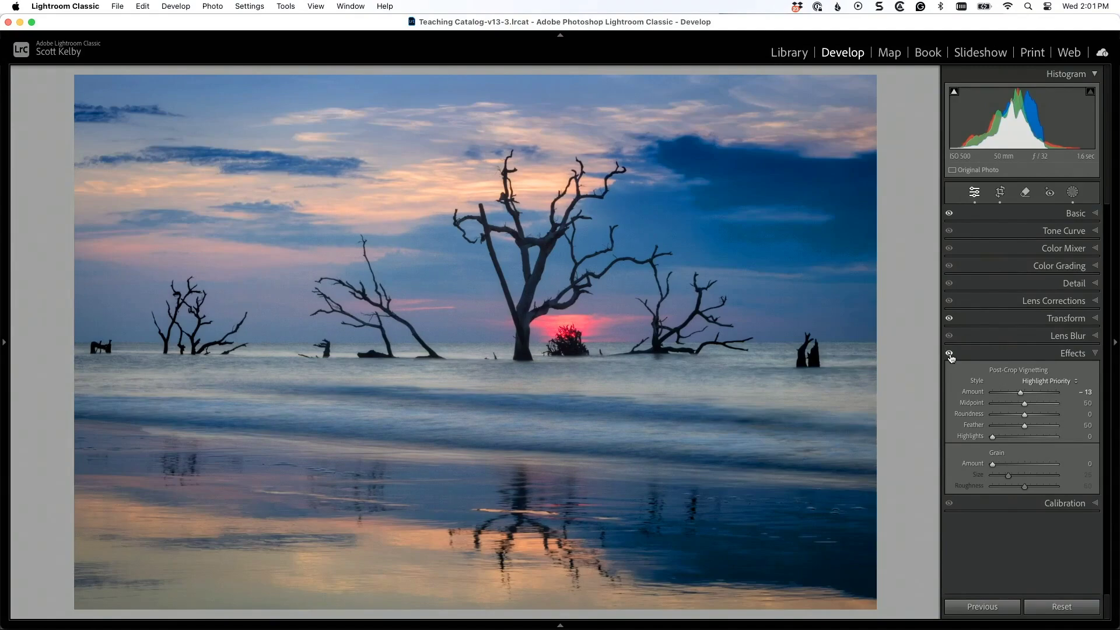
Raise Contrast to +64 and show the Before/After side-by-side view
left_click(1075, 213)
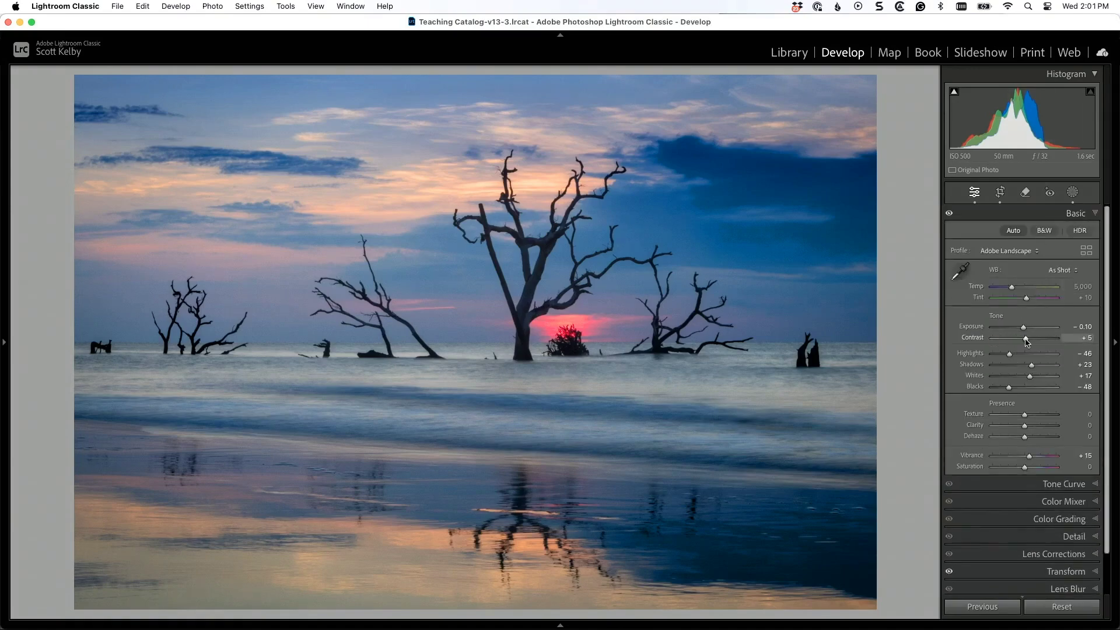
left_click_drag(1026, 341, 1045, 344)
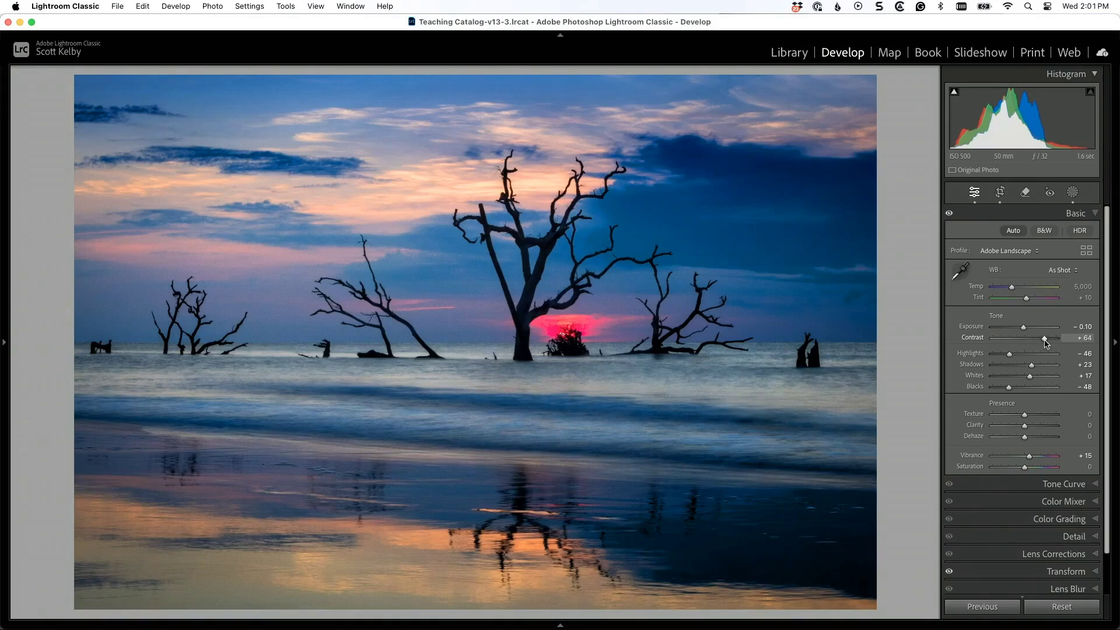
key("y")
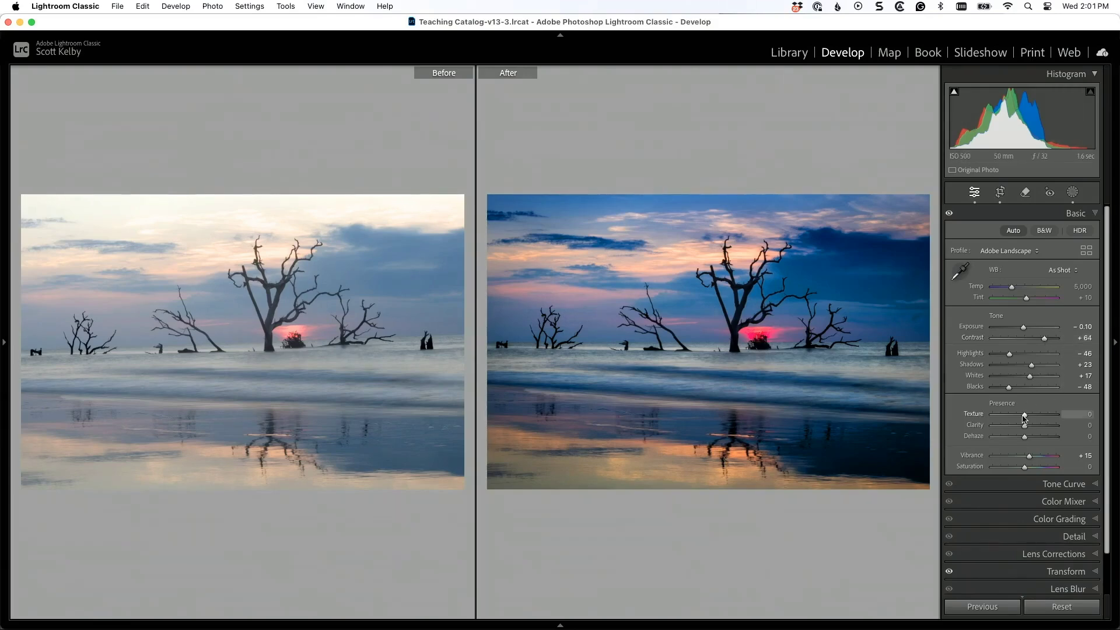
Set Texture +45, Clarity +27, Dehaze +10 and Exposure +0.10, then return to Loupe view
mouse_move(1025, 417)
left_mouse_down()
mouse_move(1038, 417)
mouse_move(1028, 438)
left_mouse_up()
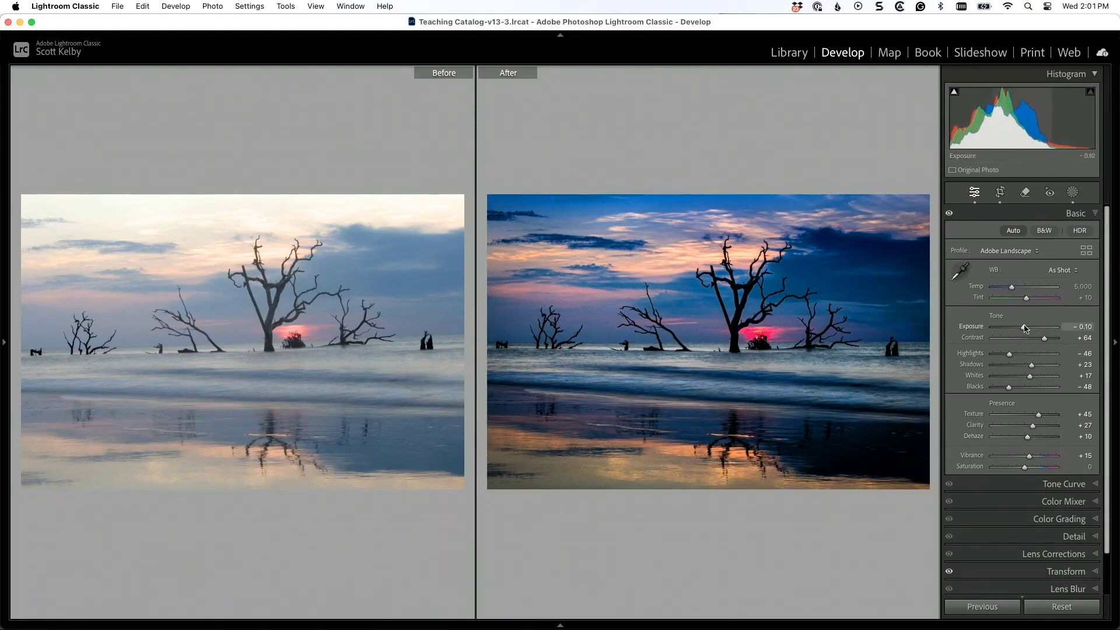
left_click_drag(1024, 329, 1027, 329)
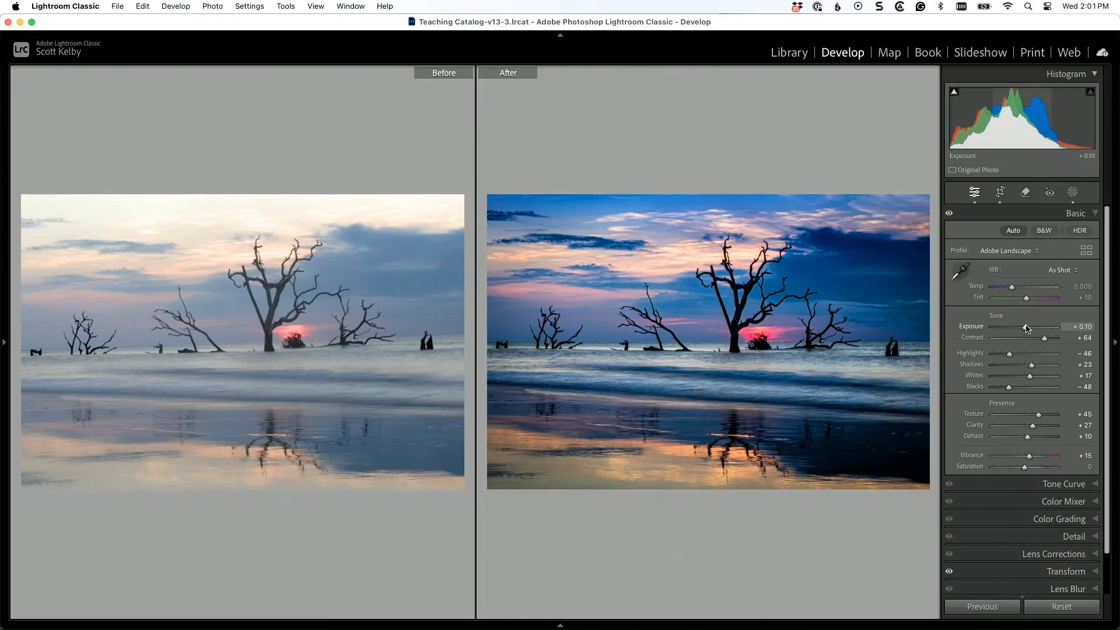
key("y")
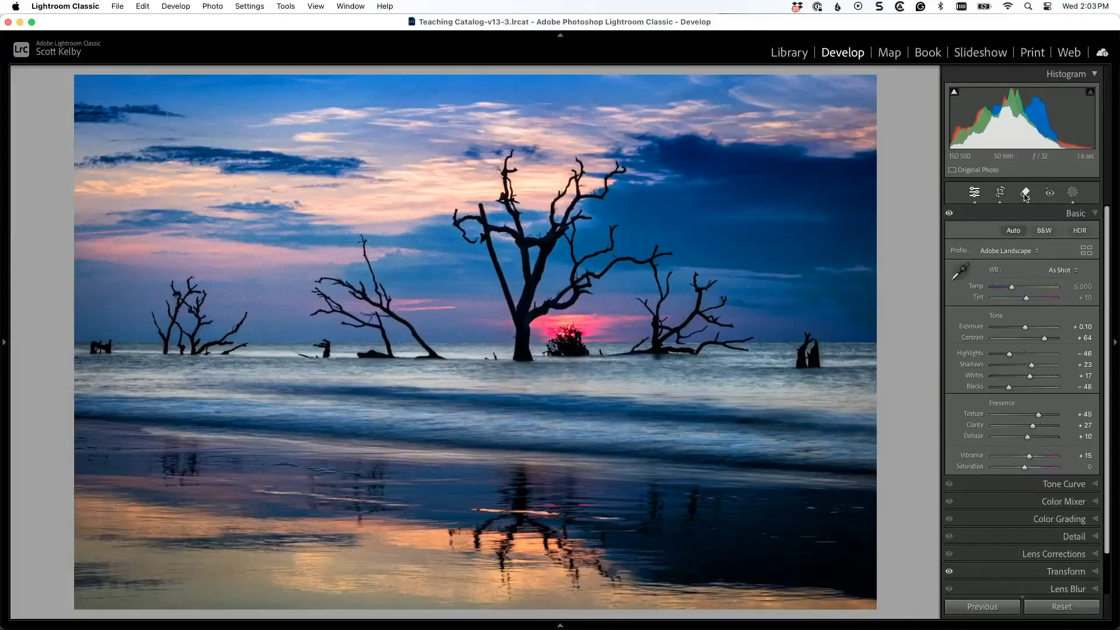
Paint out the red bush in front of the sun with Generative AI Remove and apply it
left_click(1024, 197)
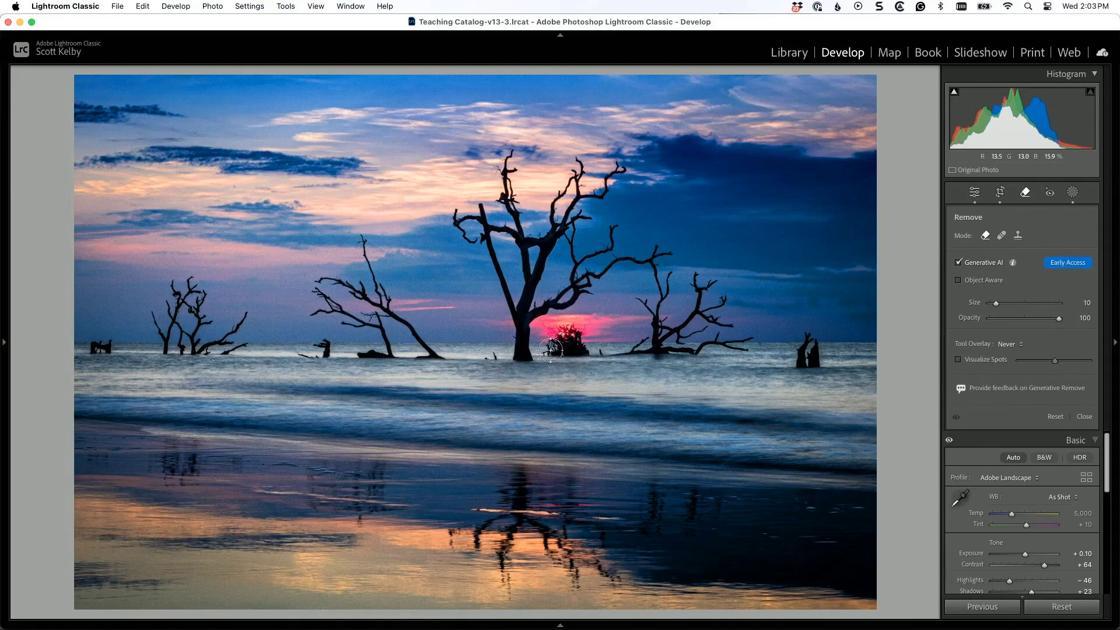
mouse_move(550, 350)
left_mouse_down()
mouse_move(540, 346)
mouse_move(561, 324)
mouse_move(601, 348)
mouse_move(588, 362)
mouse_move(563, 354)
left_mouse_up()
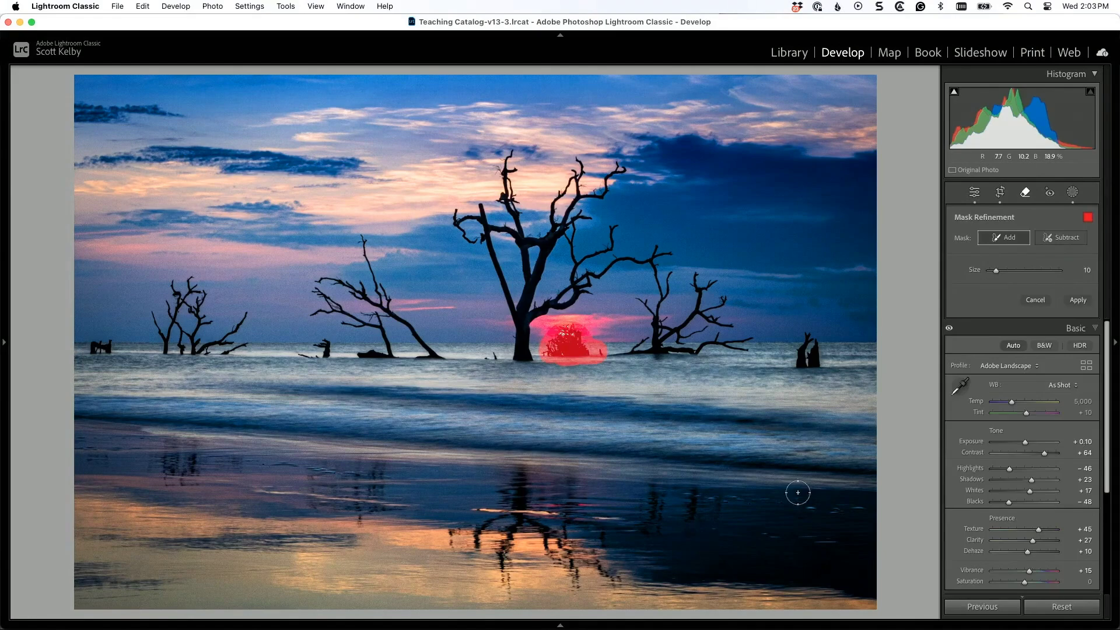
left_click(1077, 300)
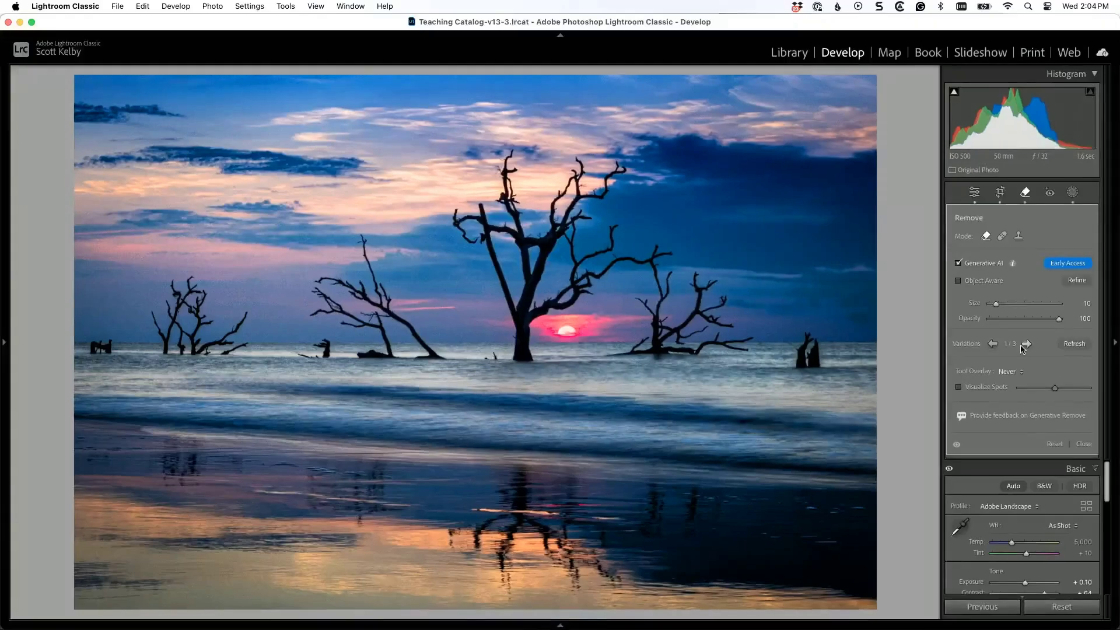
Cycle through the three generated fills and leave Variations on 3/3
left_click(1027, 344)
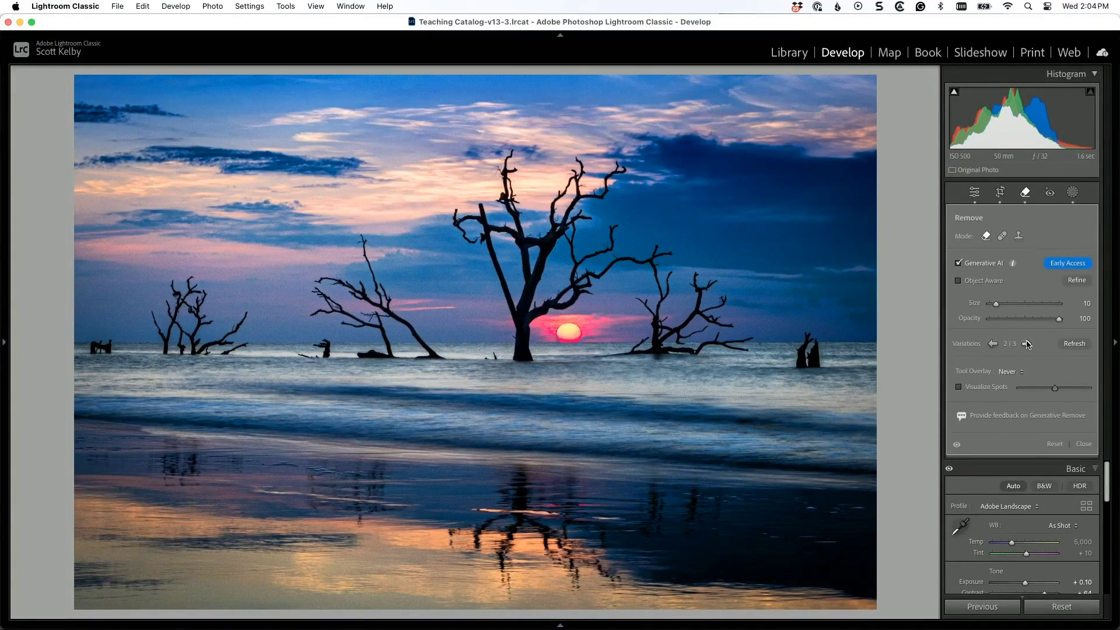
left_click(1027, 344)
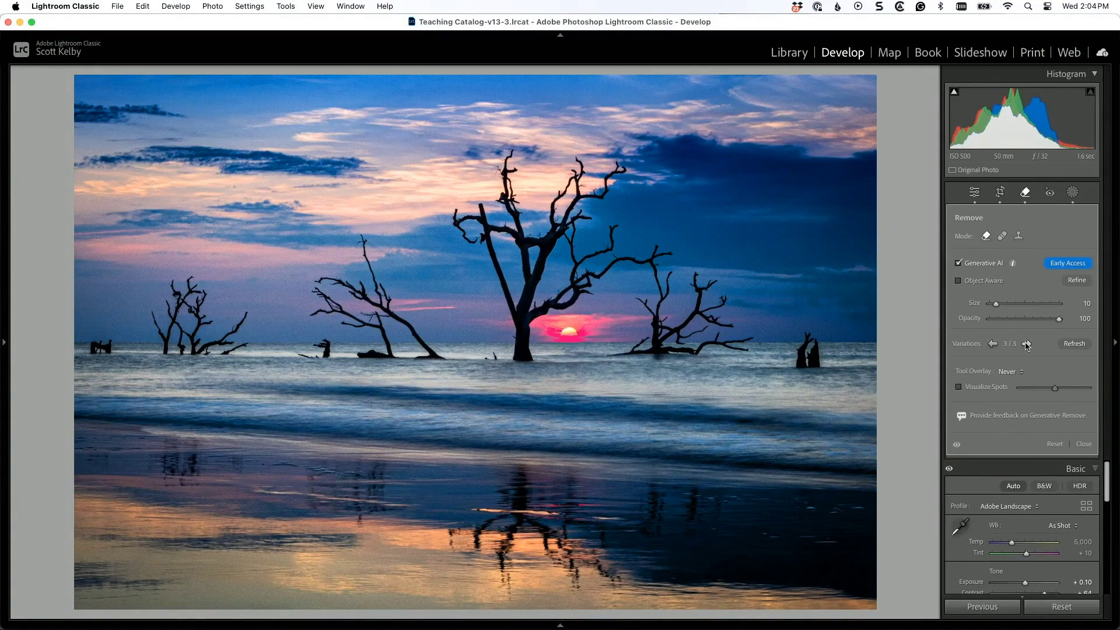
left_click(992, 344)
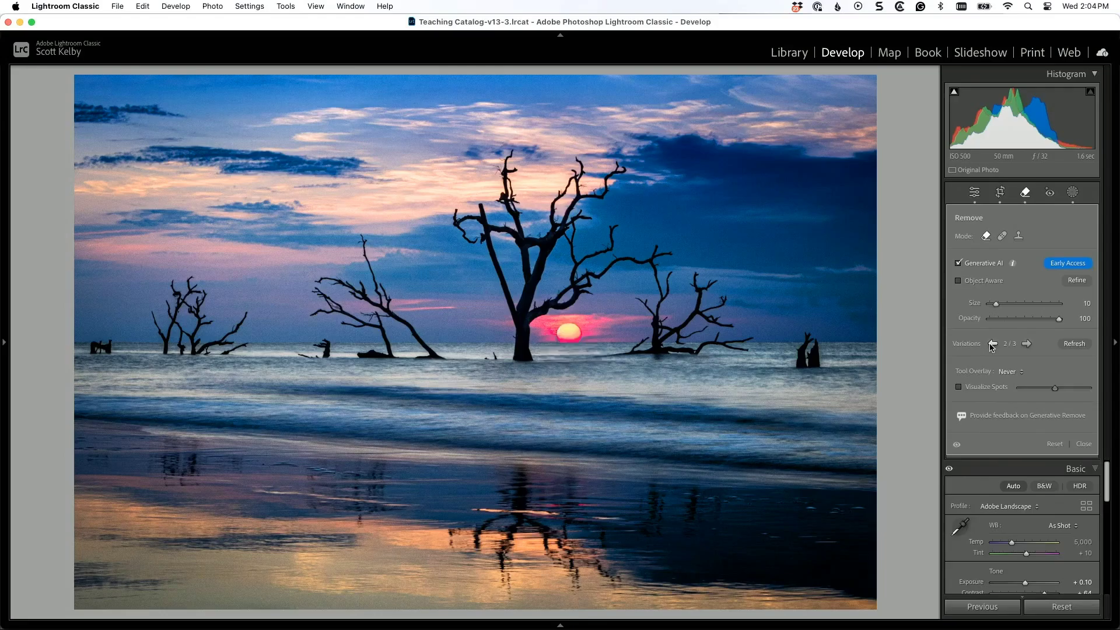
left_click(992, 344)
left_click(1027, 344)
left_click(1027, 345)
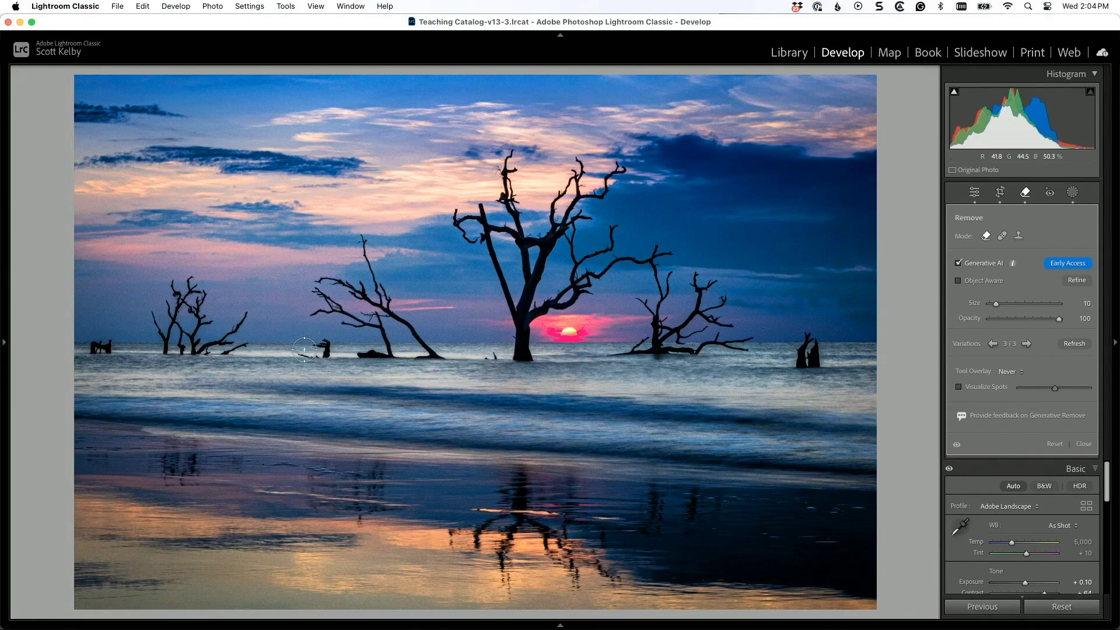
Remove both small left-horizon stumps with Generative Remove, then view Before/After with panels hidden
left_click_drag(309, 349, 327, 348)
left_click_drag(91, 346, 109, 346)
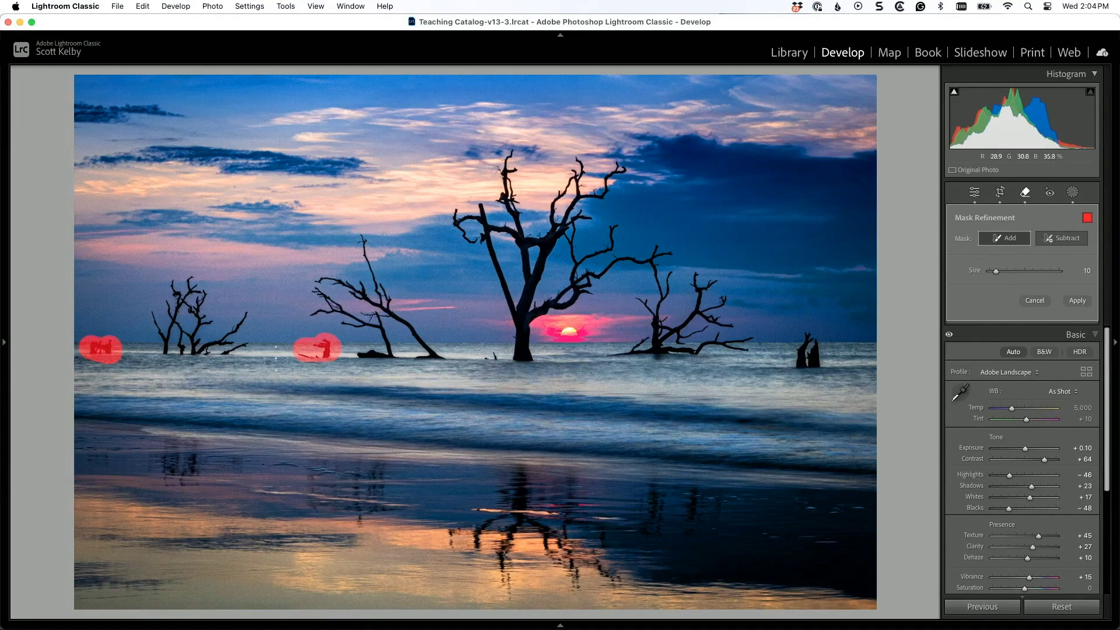
left_click(489, 358)
left_click(1077, 301)
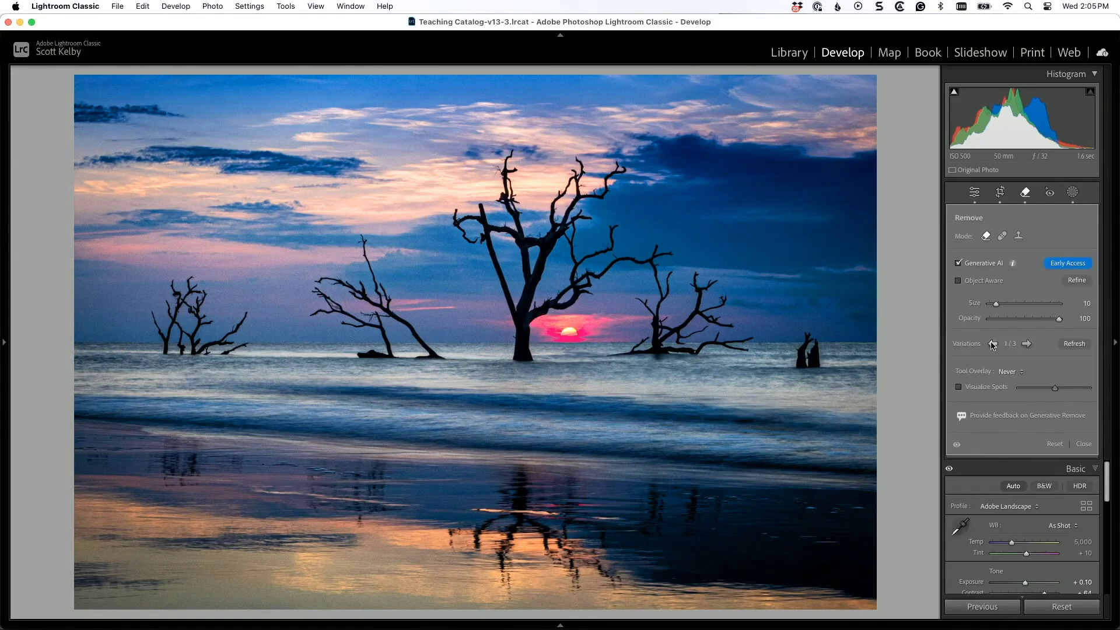
key("y")
left_click(1116, 342)
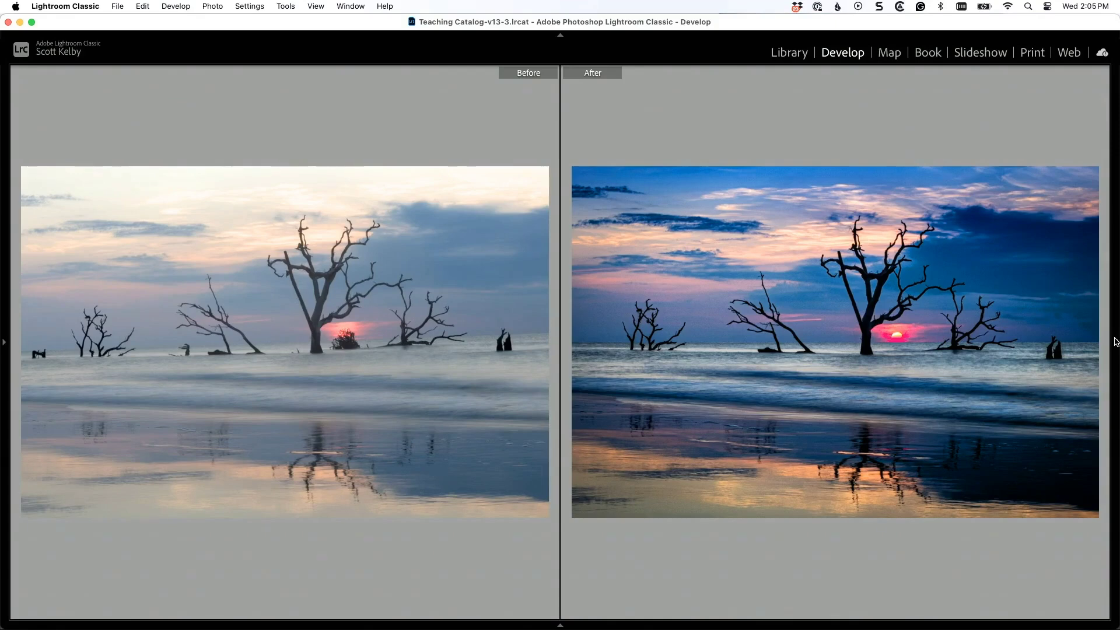